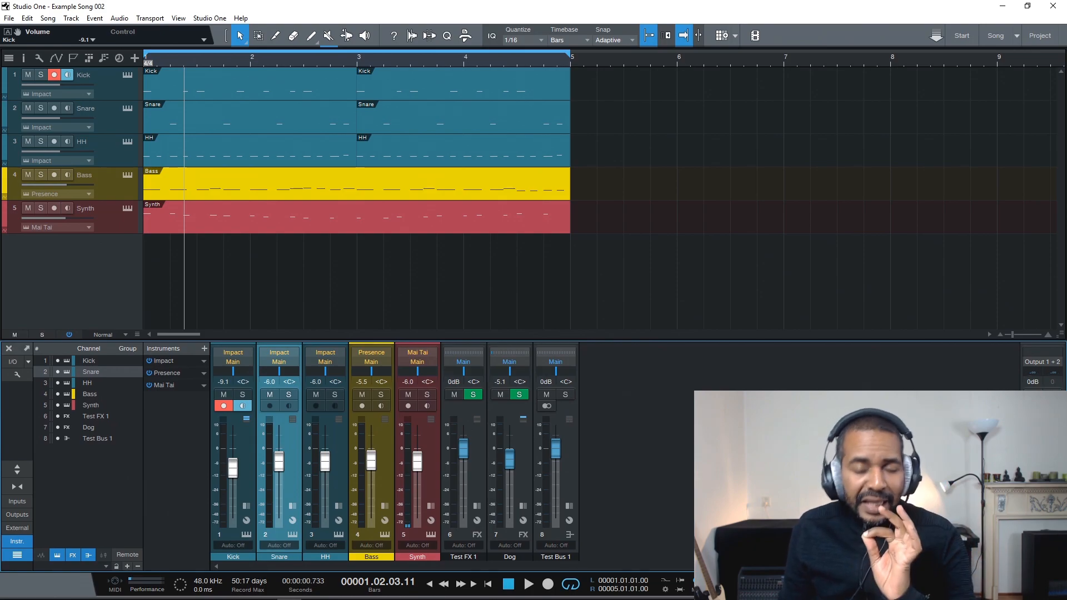
- Return playback to the song start, try muting and soloing the drum and bass tracks, and release the mutes and solos
key(Home)
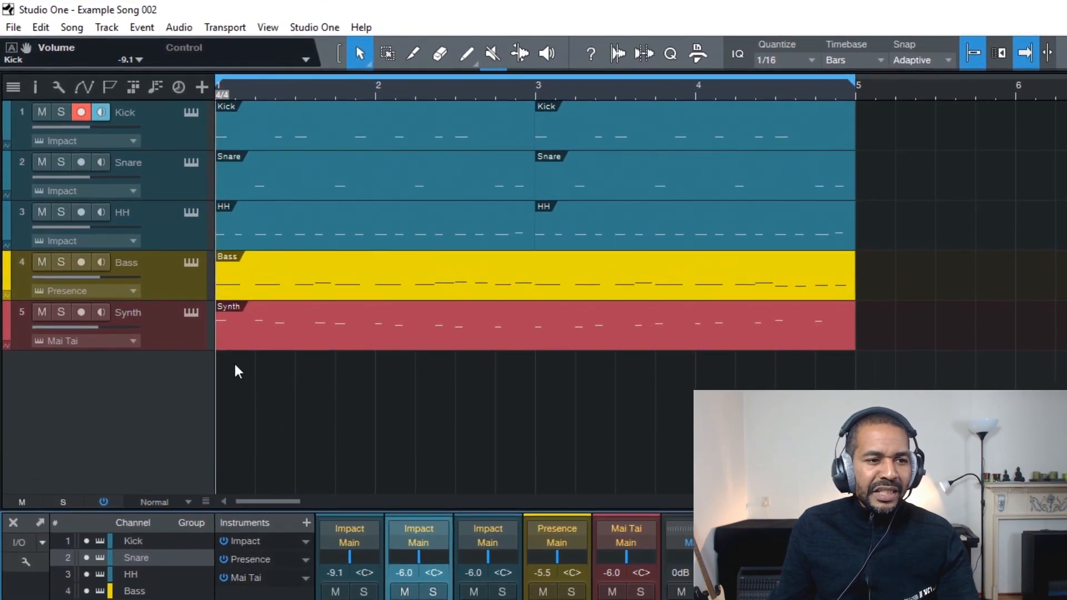
click(42, 113)
click(42, 113)
click(42, 162)
click(61, 212)
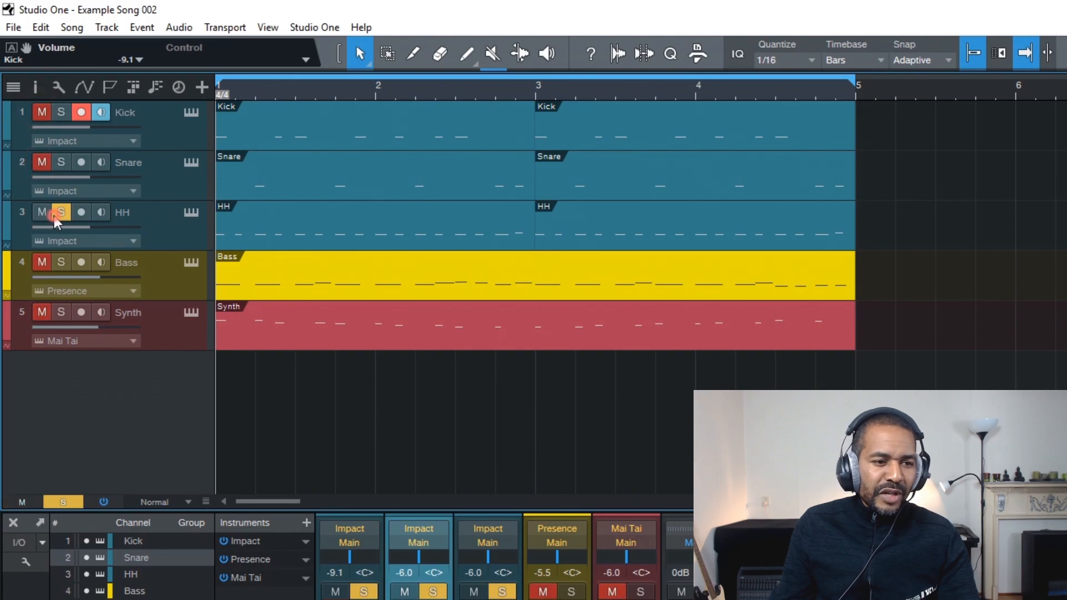
click(60, 263)
click(45, 193)
click(44, 155)
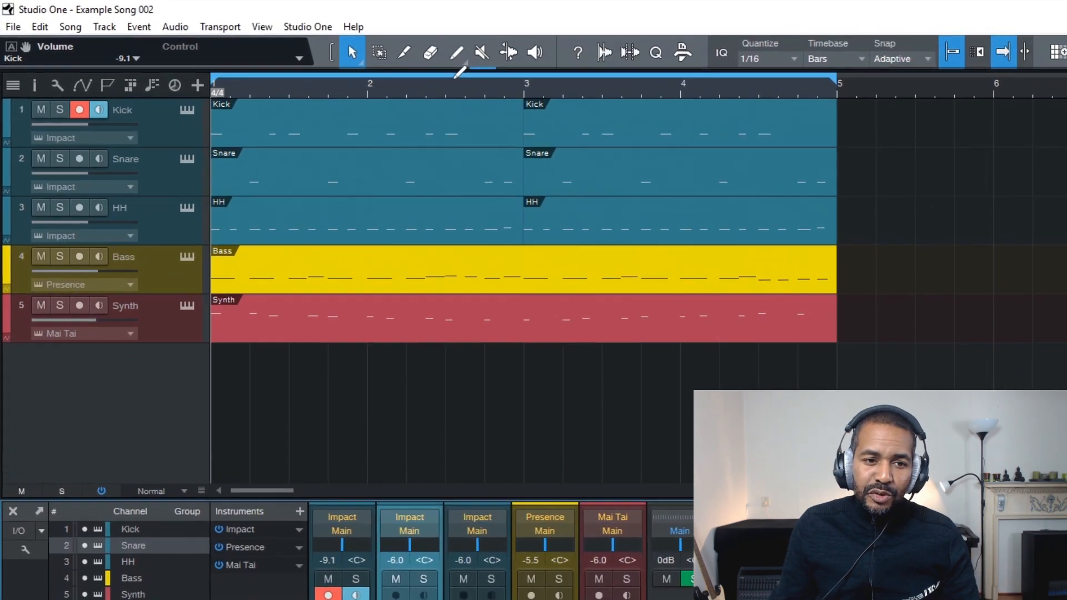
- Show the marker track and insert markers at bars 2, 3 and 4
drag(307, 52, 368, 51)
drag(603, 77, 699, 84)
click(111, 88)
click(378, 90)
click(554, 93)
key(Insert)
click(706, 92)
key(Insert)
click(800, 88)
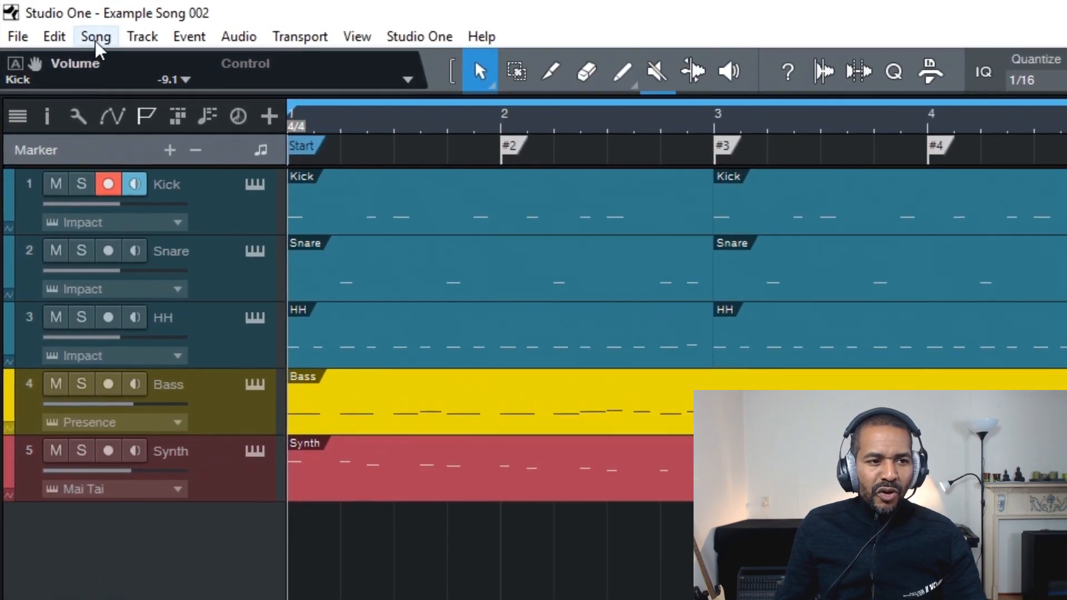
- Open the Export Mixdown settings for the song
click(97, 45)
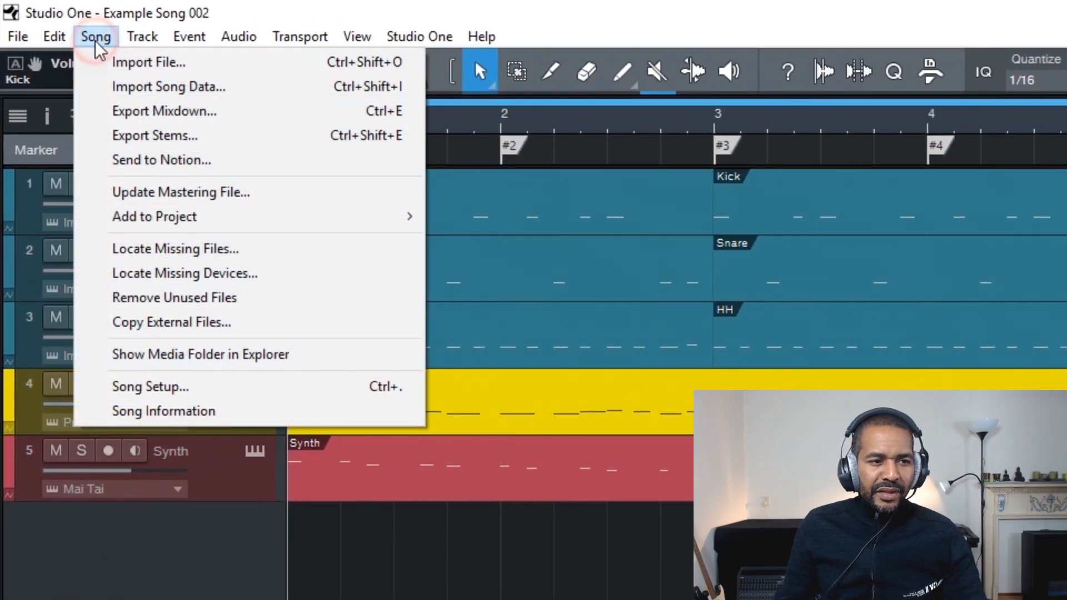
click(260, 116)
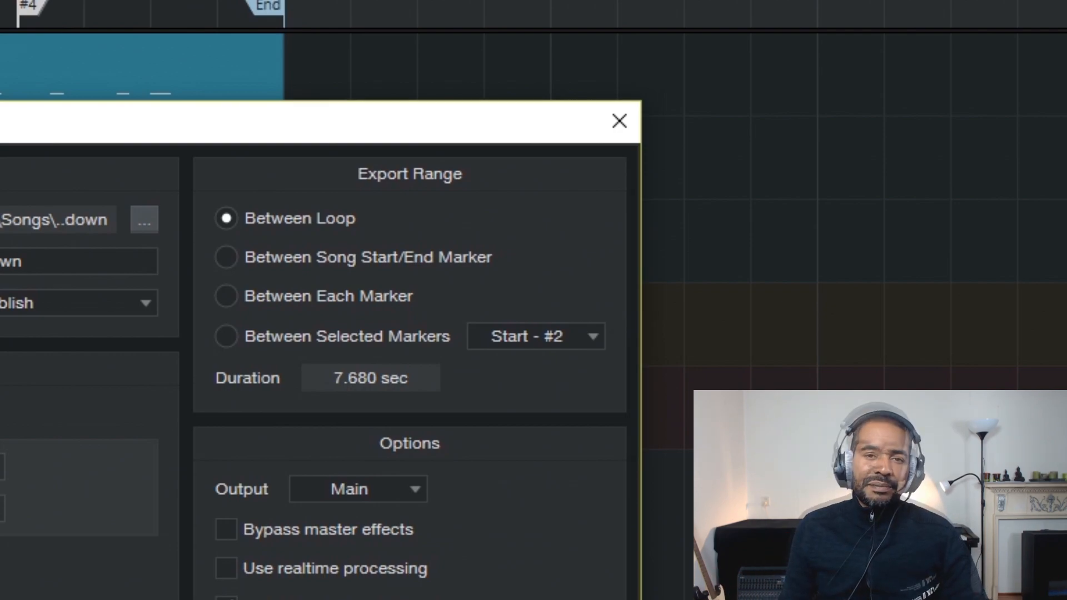
- Try the export ranges Between Song Start/End Marker, Between Each Marker and Between Selected Markers
click(228, 258)
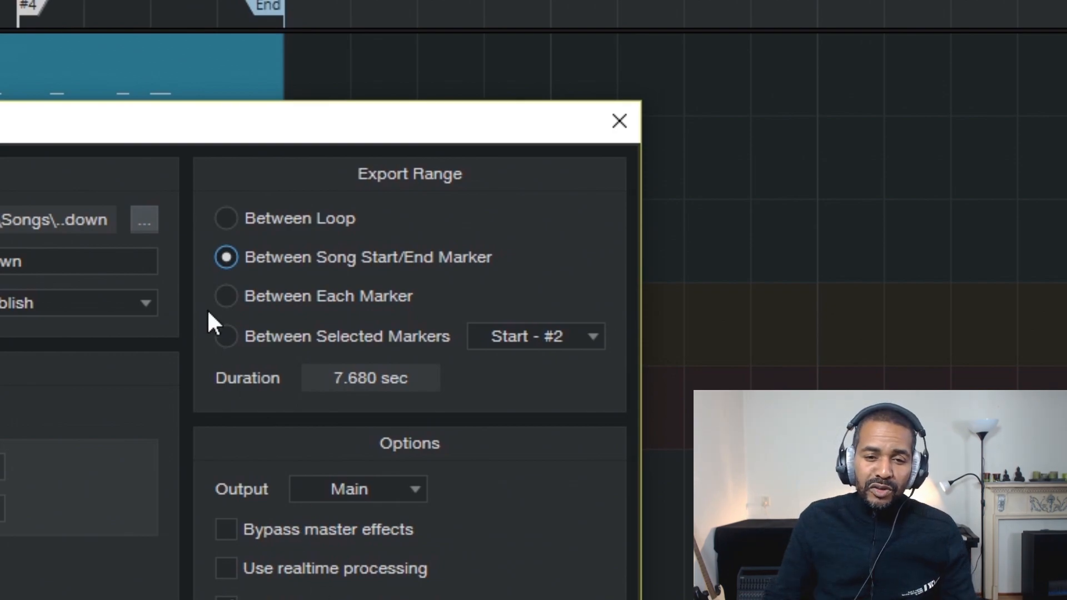
click(227, 297)
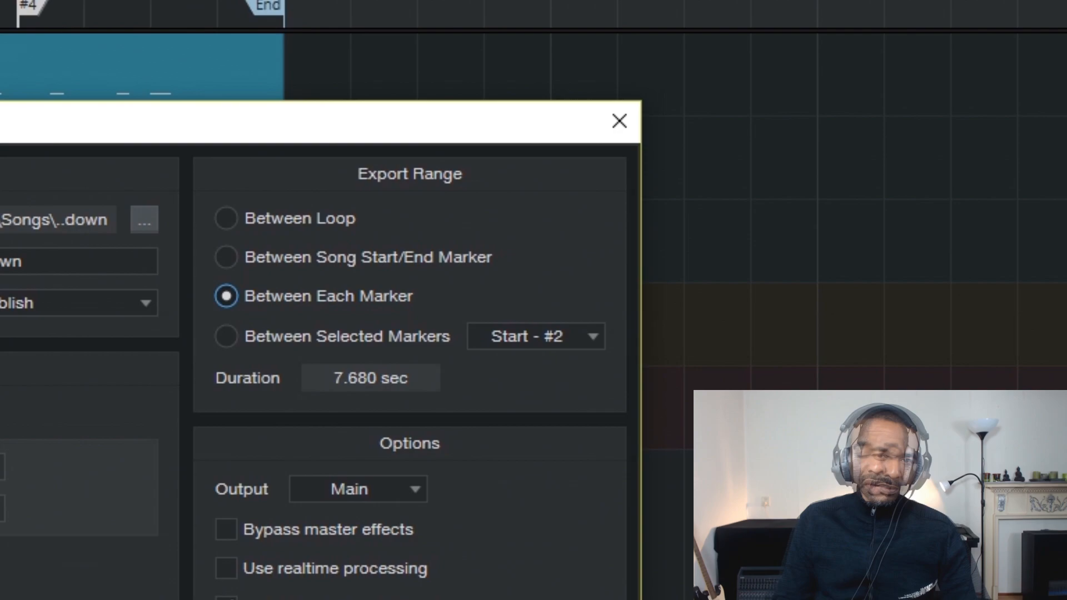
click(225, 331)
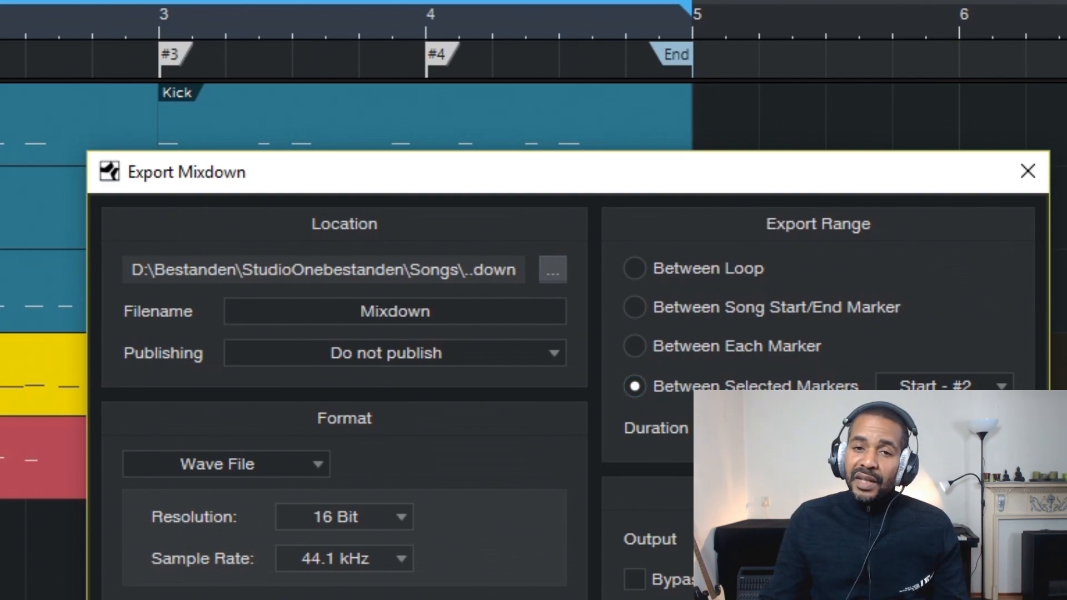
- Examine the available publishing, output and file format choices for the mixdown without changing them
click(547, 352)
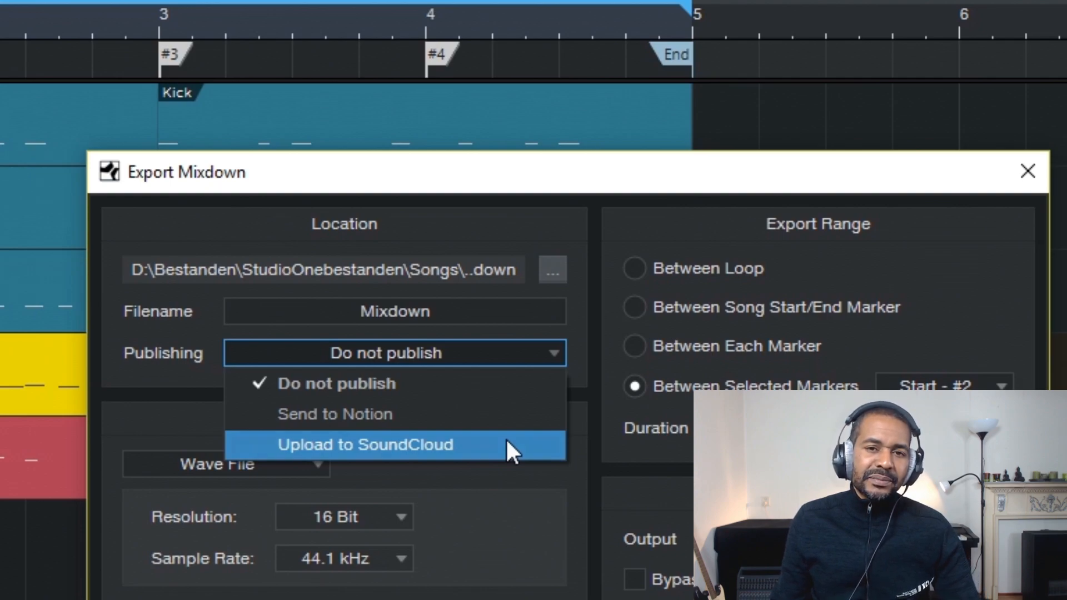
key(Escape)
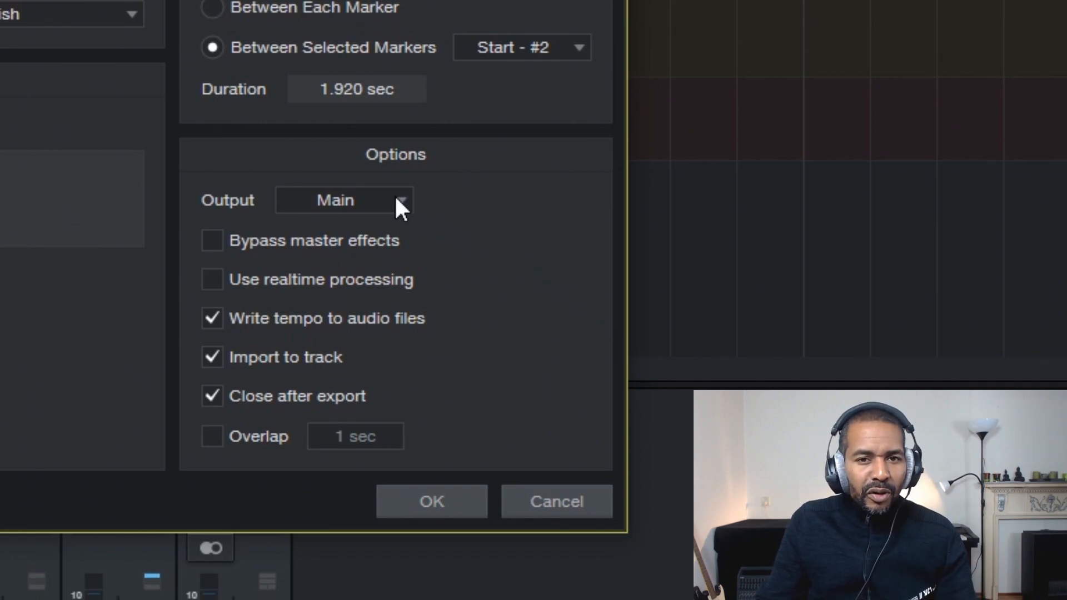
click(396, 200)
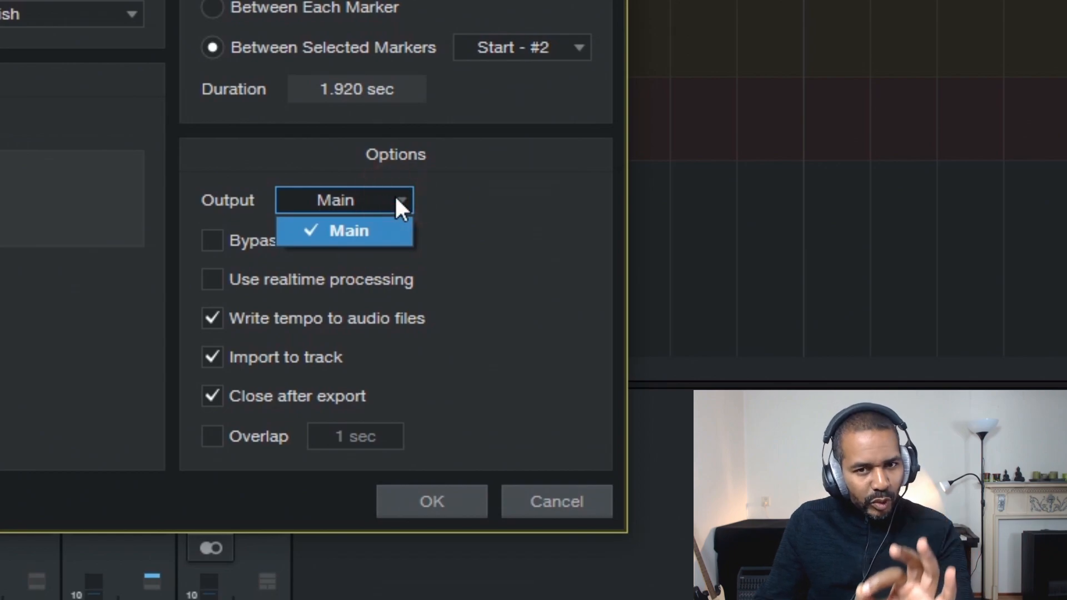
click(396, 200)
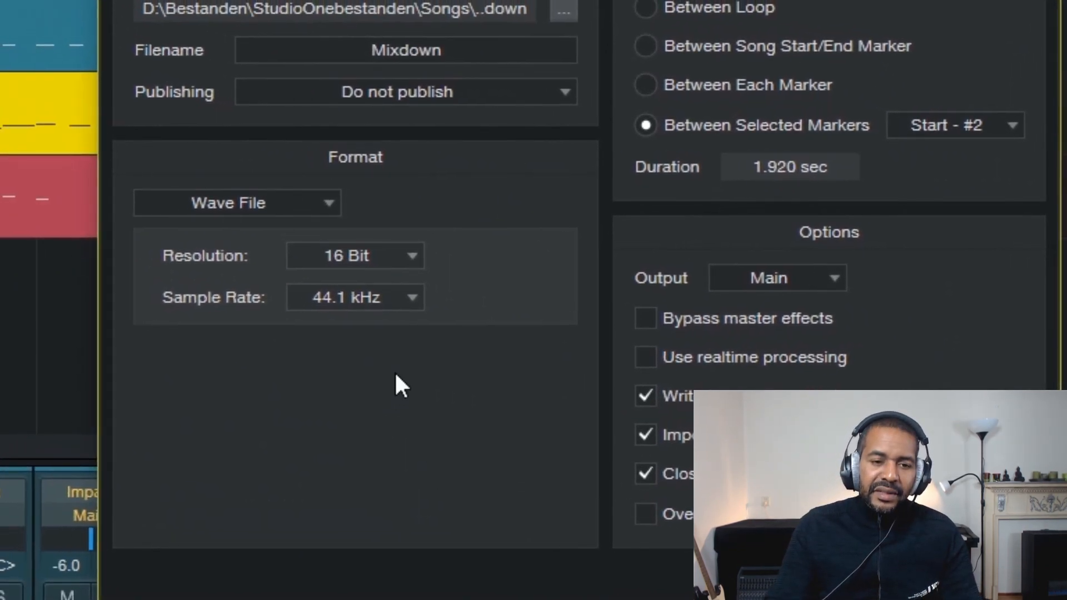
click(327, 205)
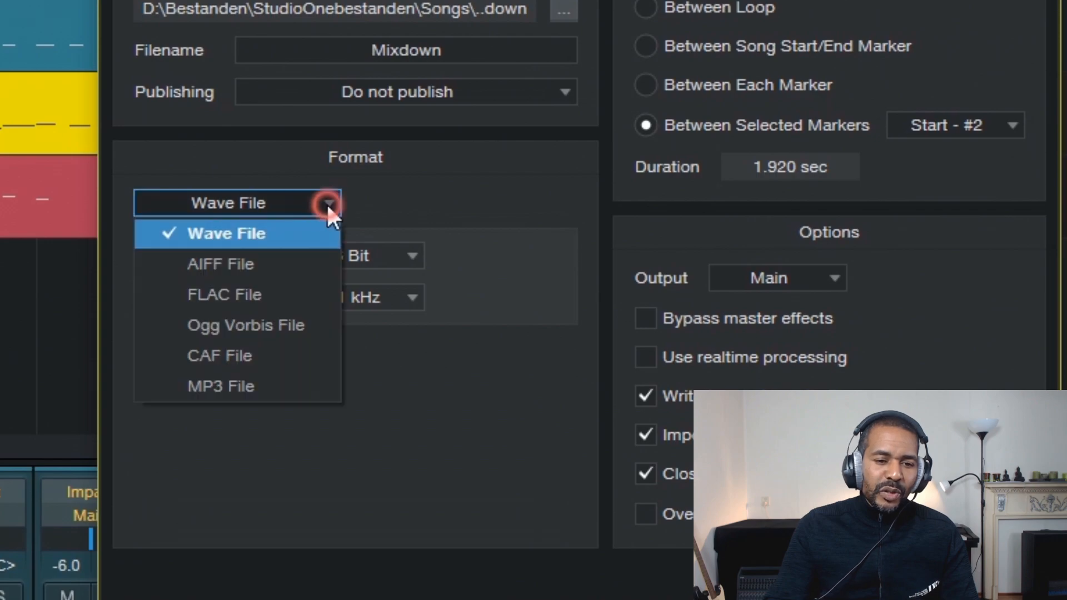
click(502, 202)
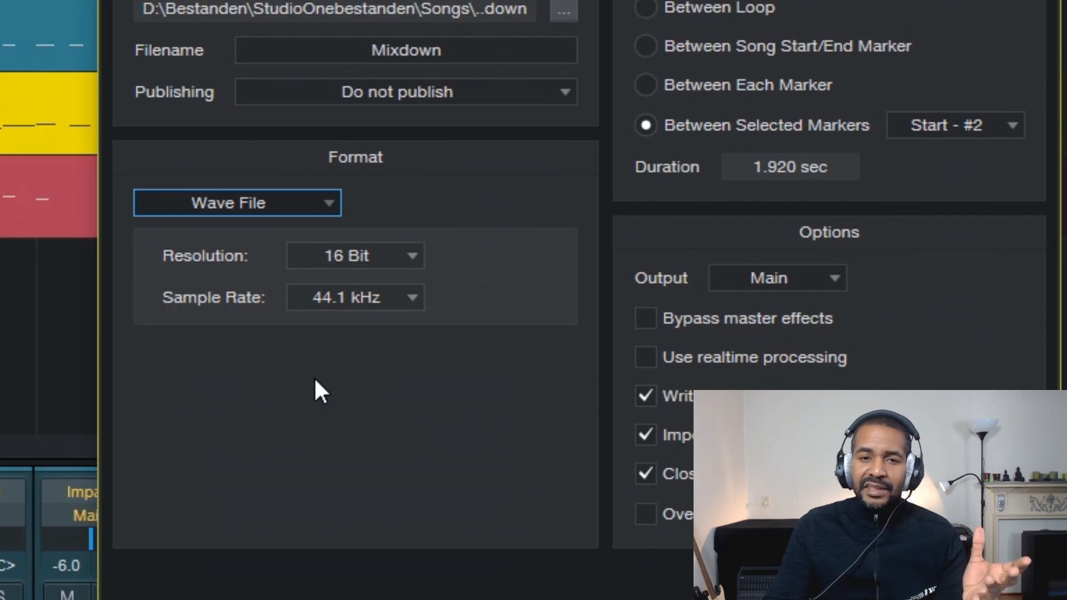
- Set the export range to Between Loop, turn off Import to track, and export the mixdown as a 16 Bit, 44.1 kHz Wave File
click(645, 7)
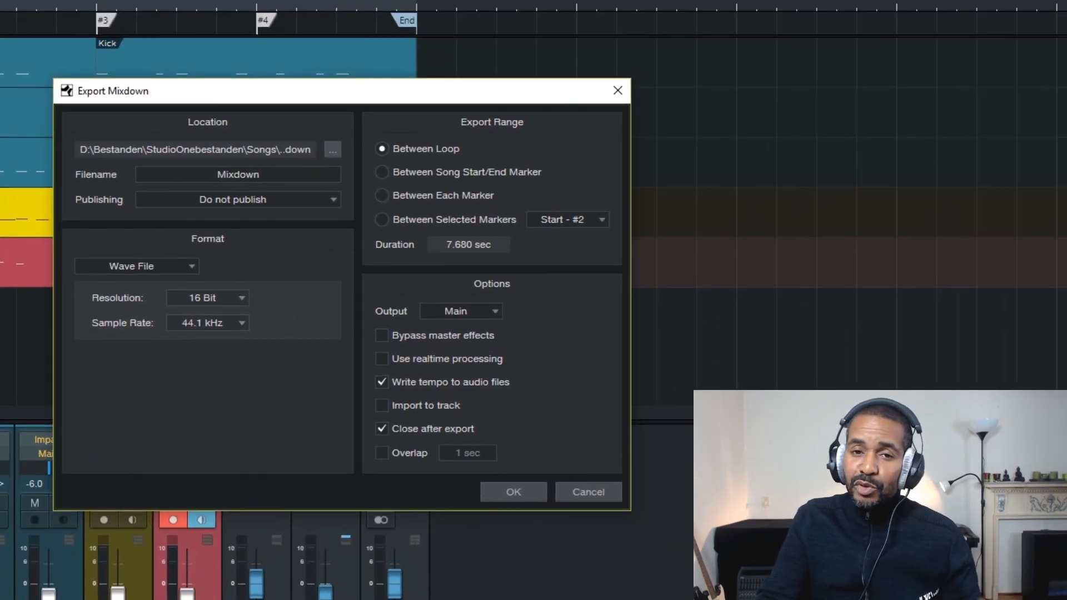
click(513, 492)
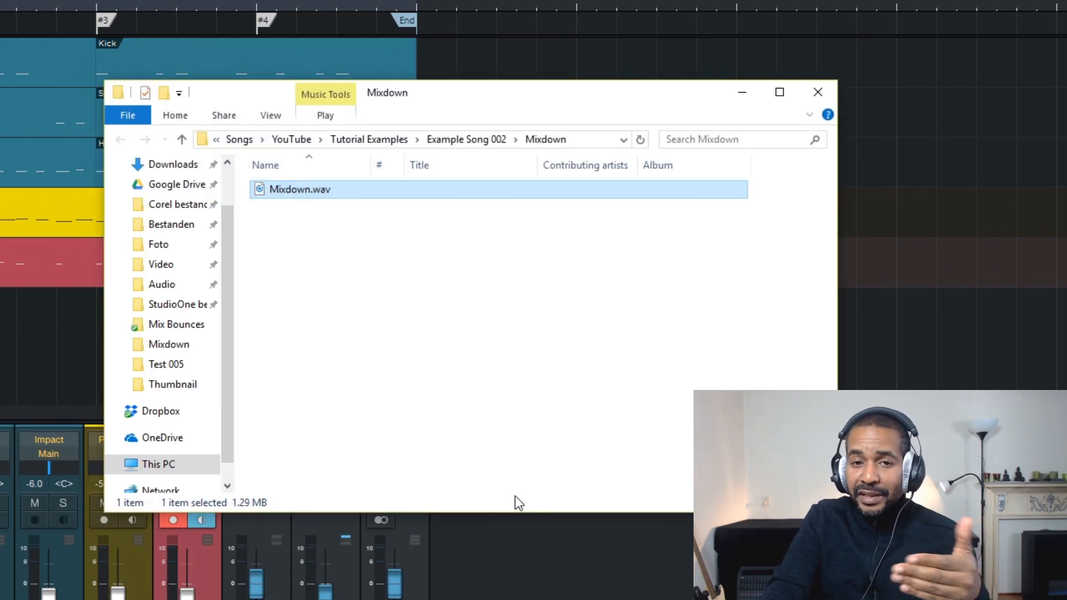
- Play the exported Mixdown.wav from the Mixdown folder
click(370, 307)
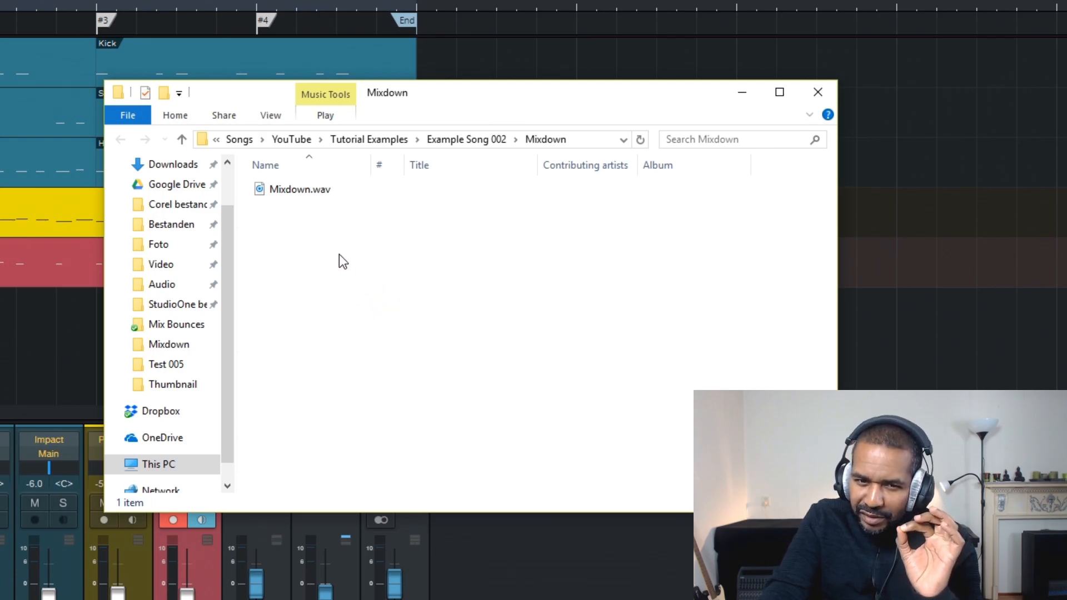
double_click(286, 190)
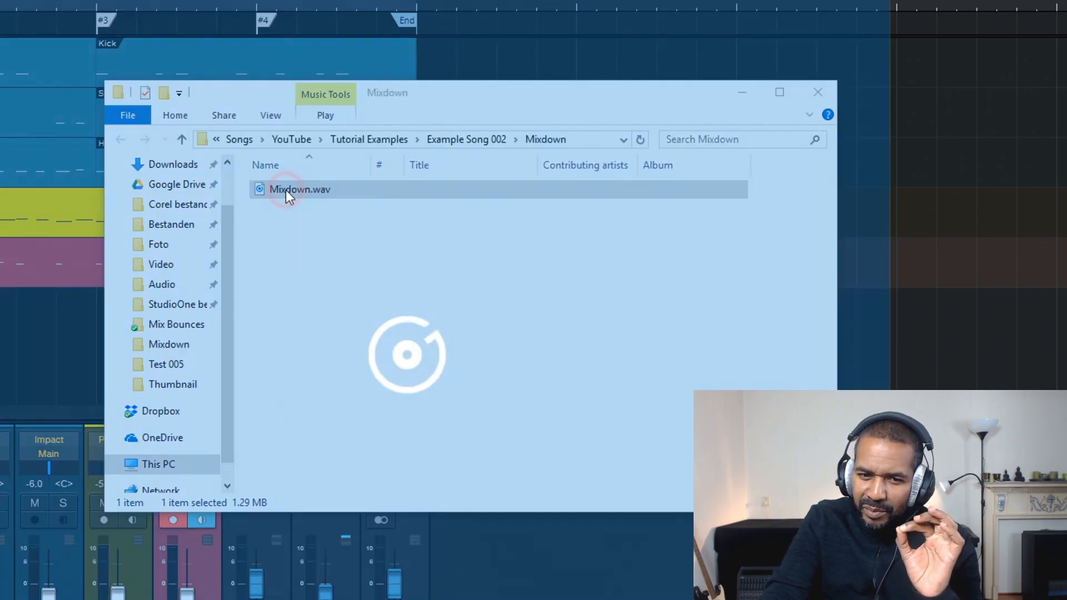